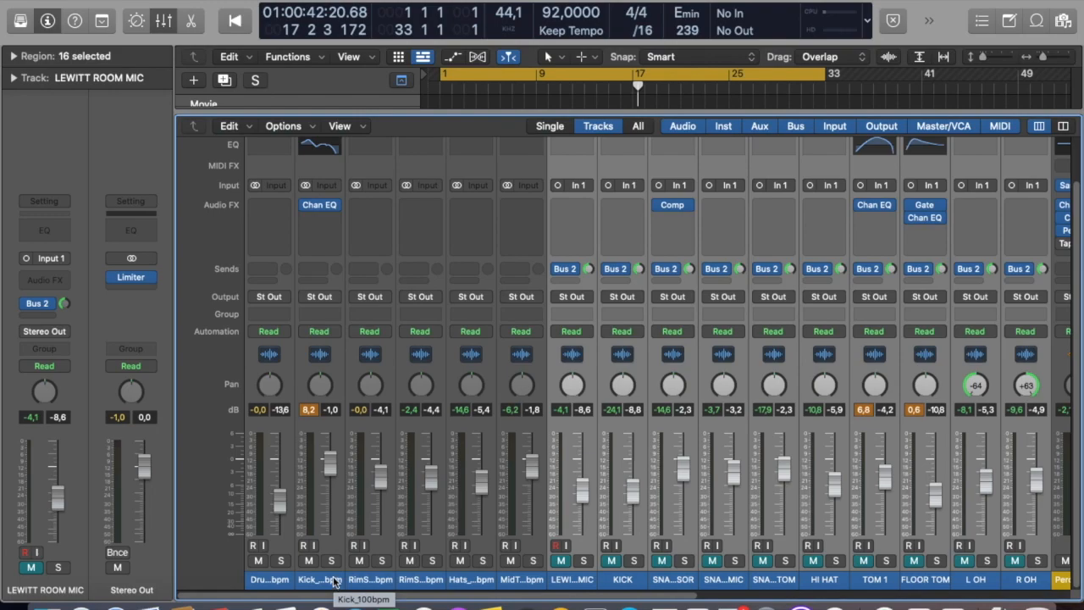
Solo the Kick_100bpm channel and open its Channel EQ.
click(330, 560)
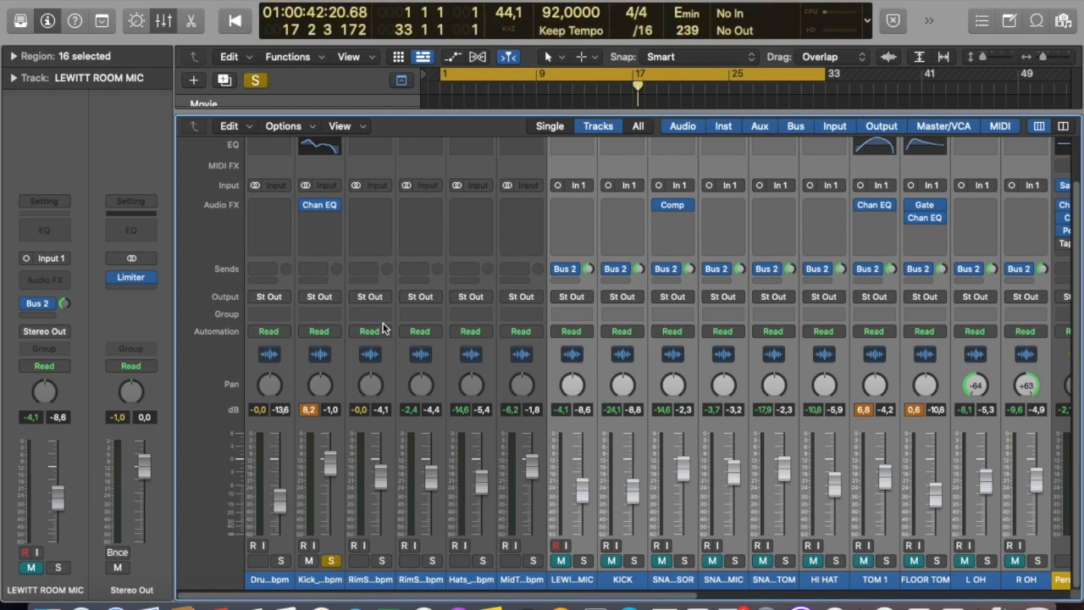
click(322, 205)
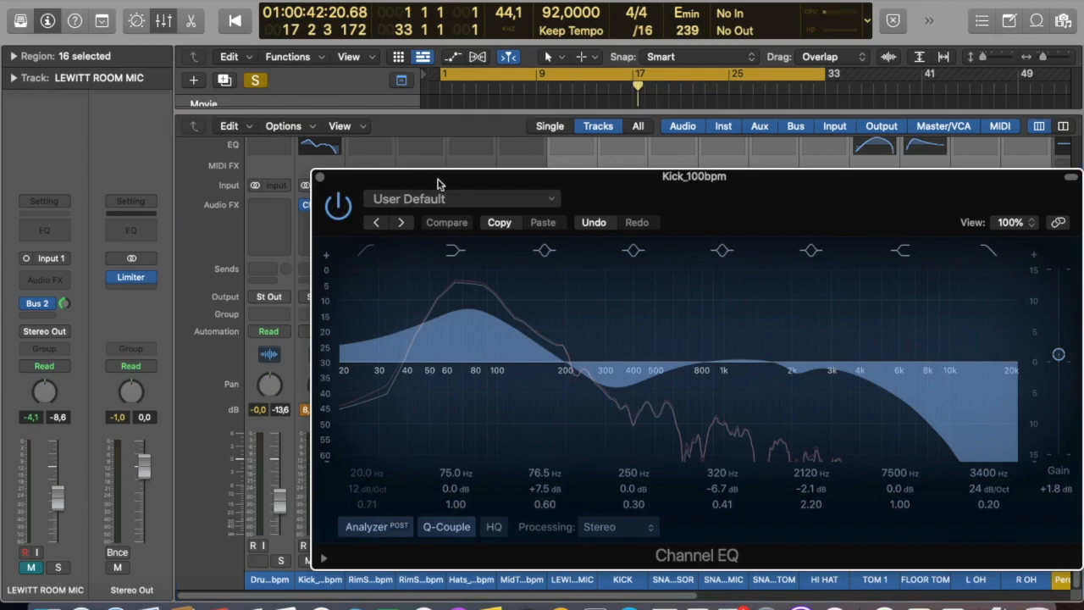
drag(438, 184, 438, 126)
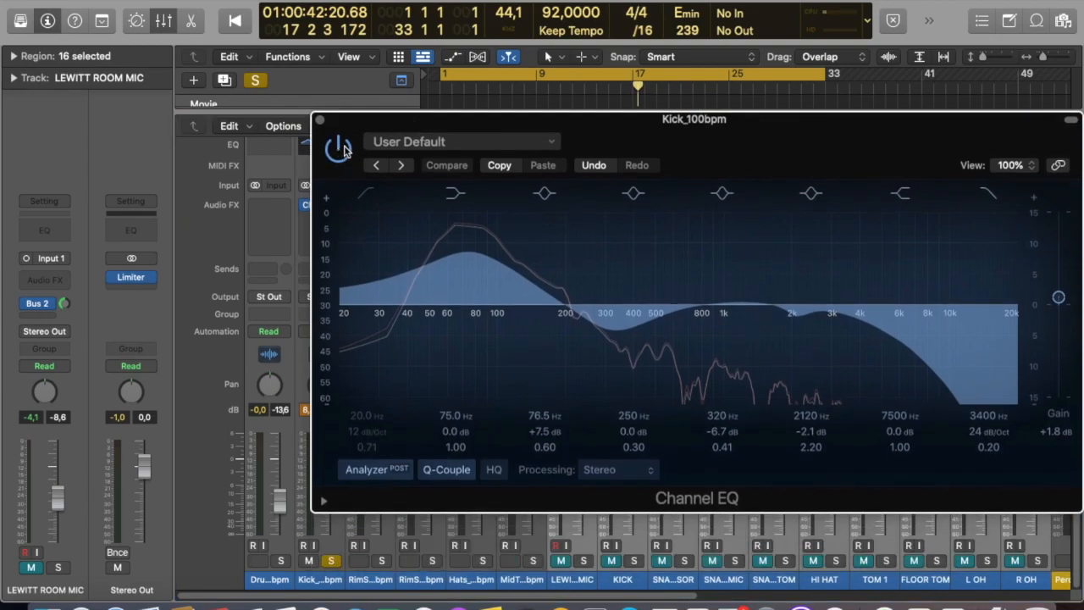
Play the soloed kick from the project start and compare its sound with the Channel EQ bypassed and enabled.
click(343, 150)
key(Return)
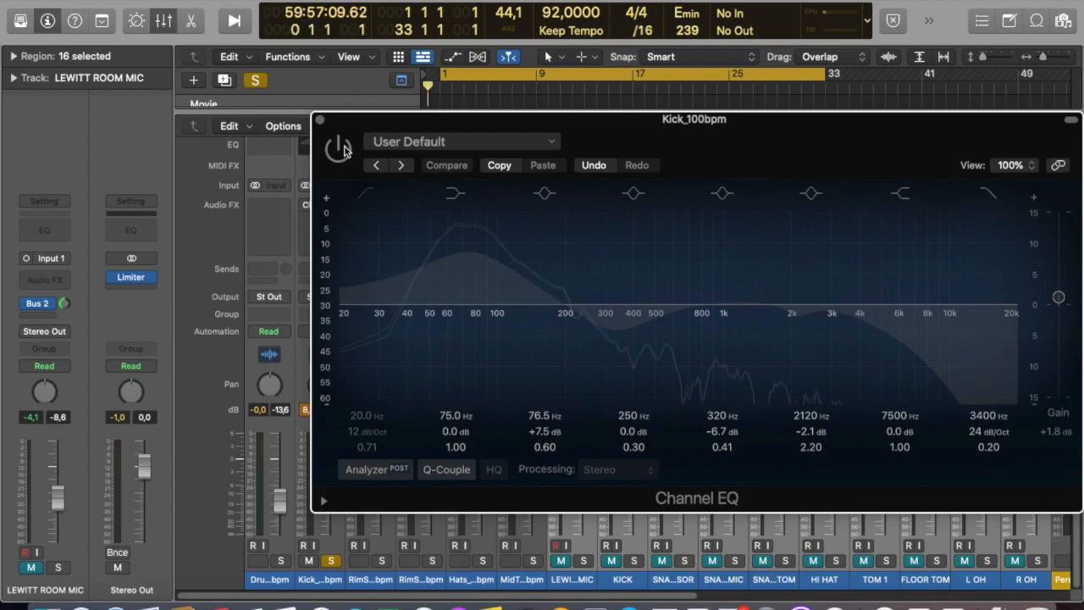
key(space)
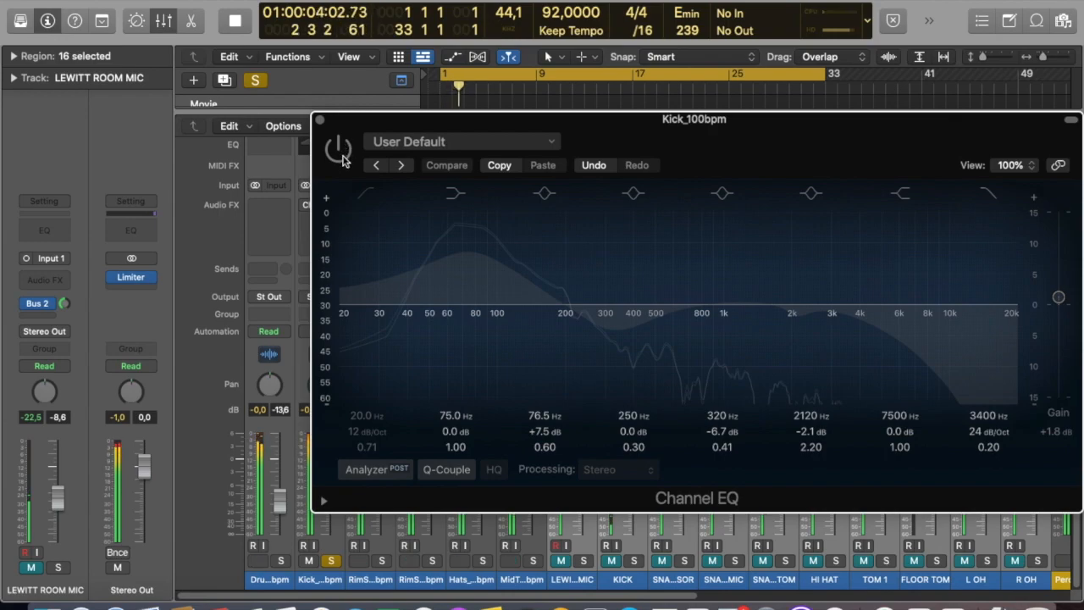
click(338, 149)
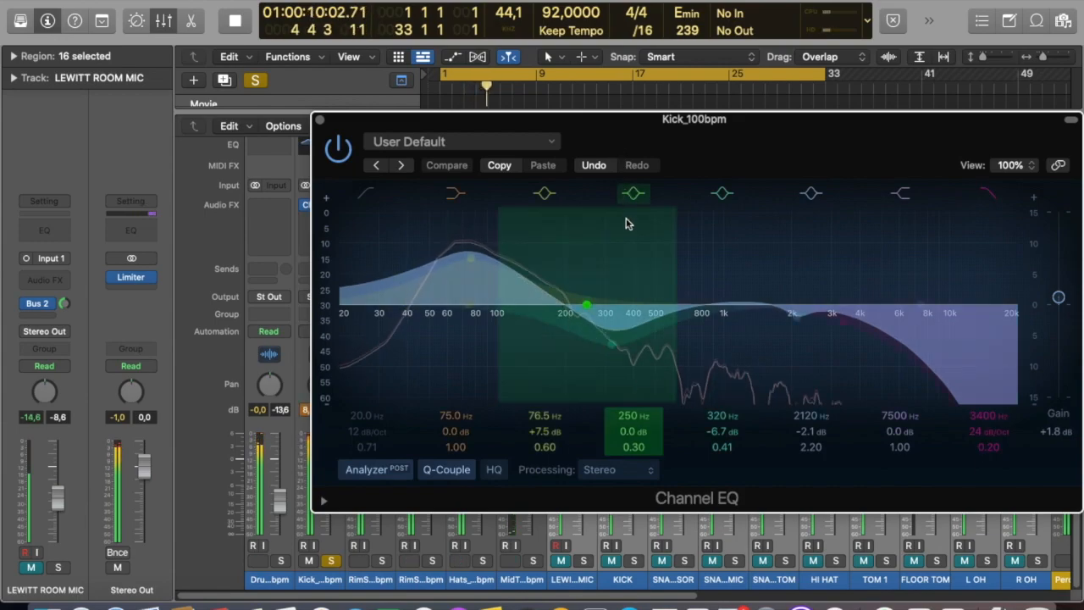
Add the yellow percussion groove channel and the two rimshot channels to the solo, and close the kick's Channel EQ.
drag(677, 596, 798, 593)
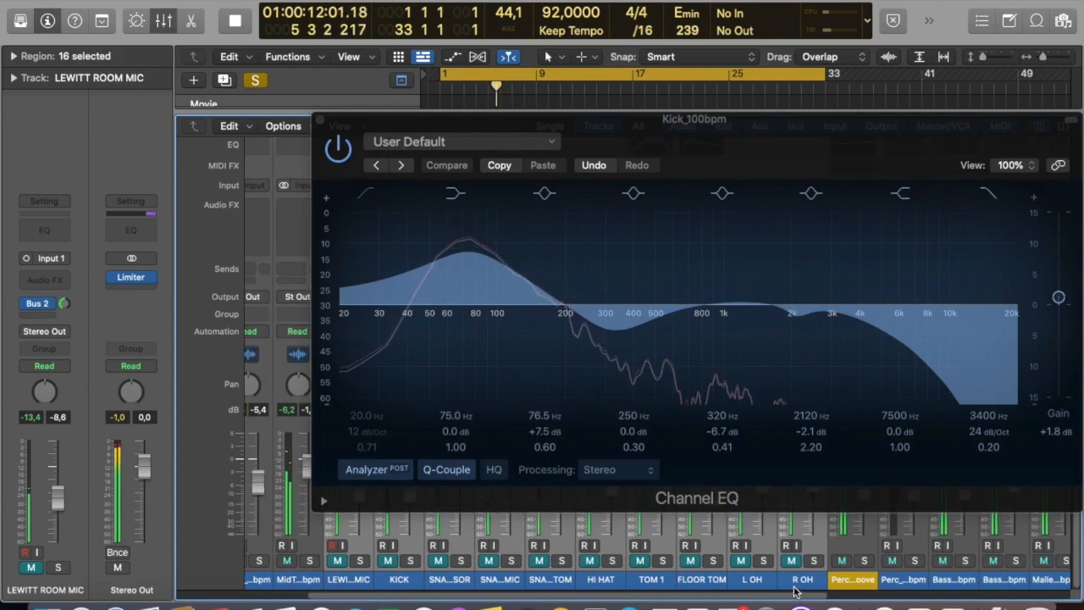
key(Return)
click(865, 562)
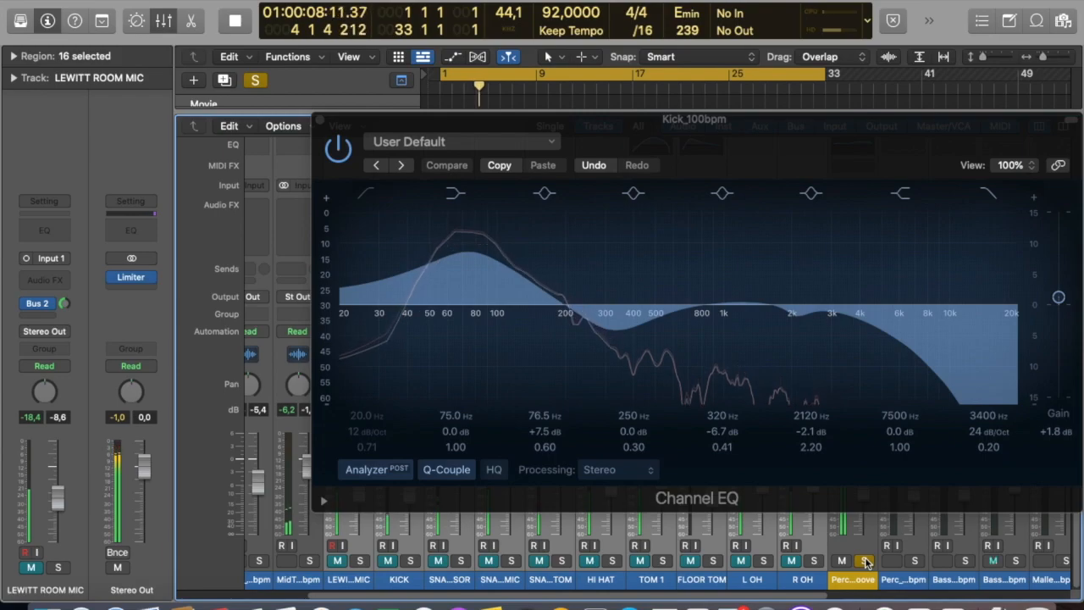
drag(316, 594, 240, 594)
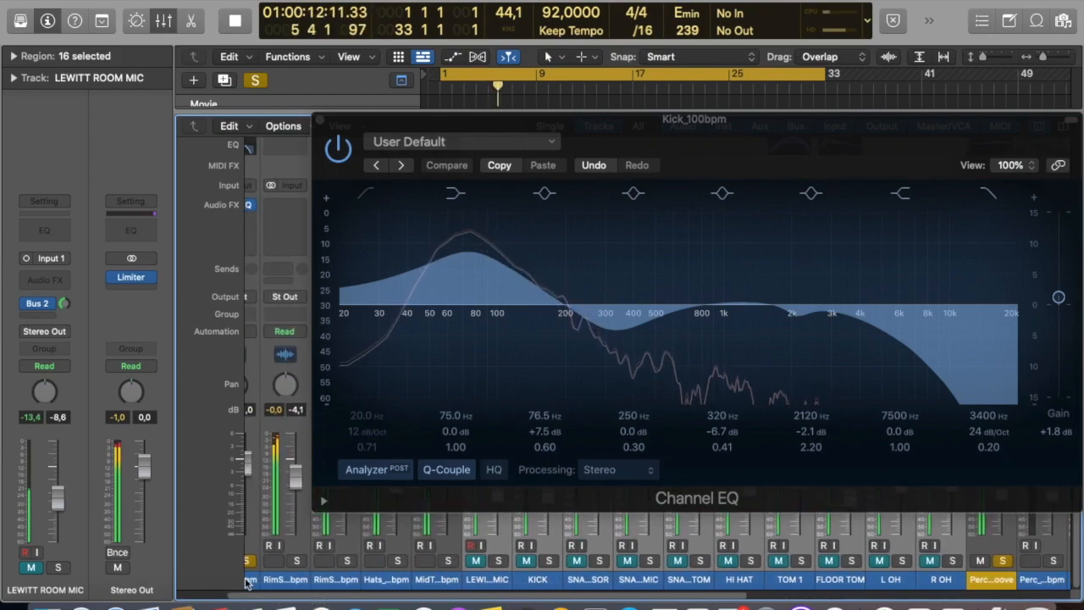
click(297, 561)
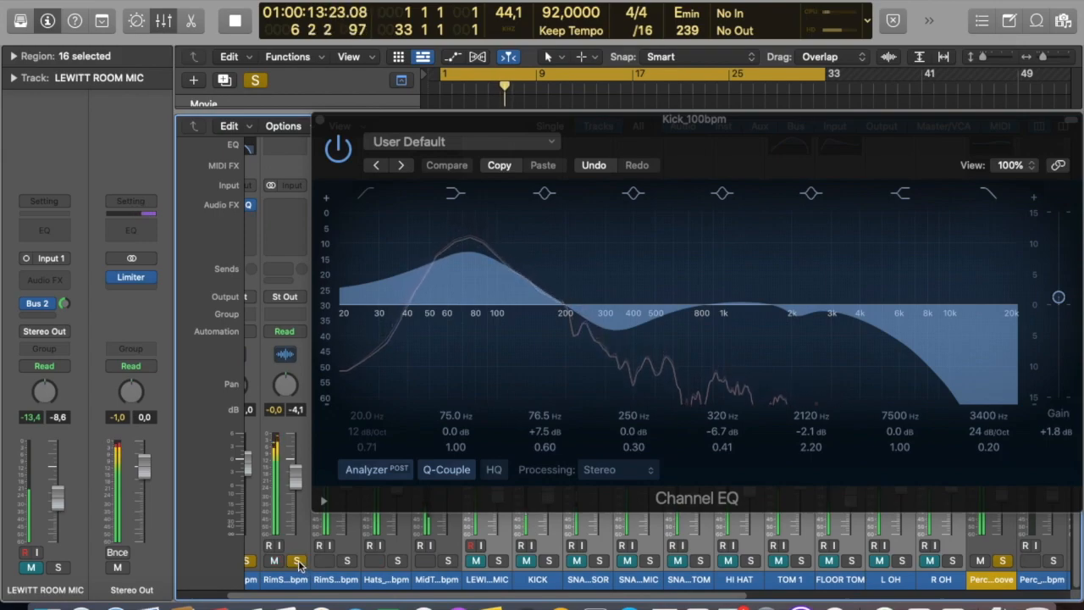
click(346, 561)
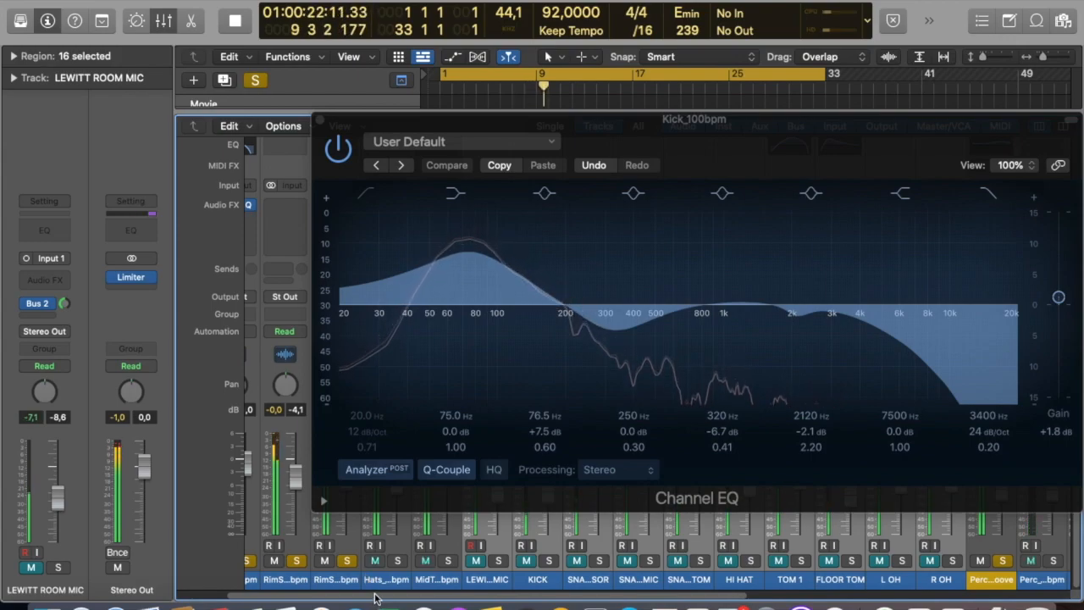
click(320, 120)
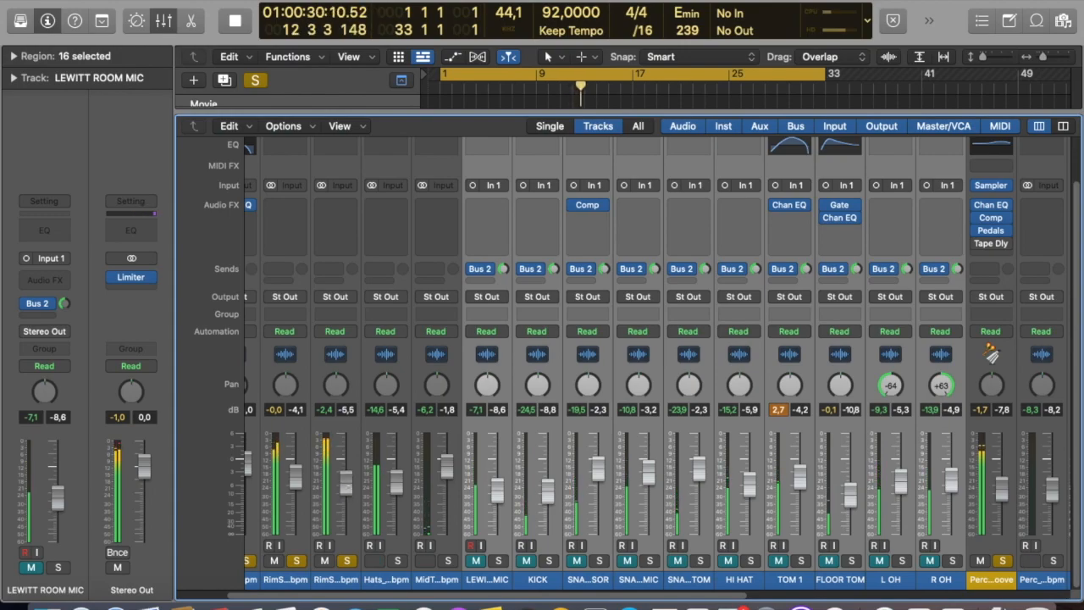
Restart playback from the beginning and add the live drum mic channels, from LEWITT ROOM MIC to R OH, to the solo.
key(space)
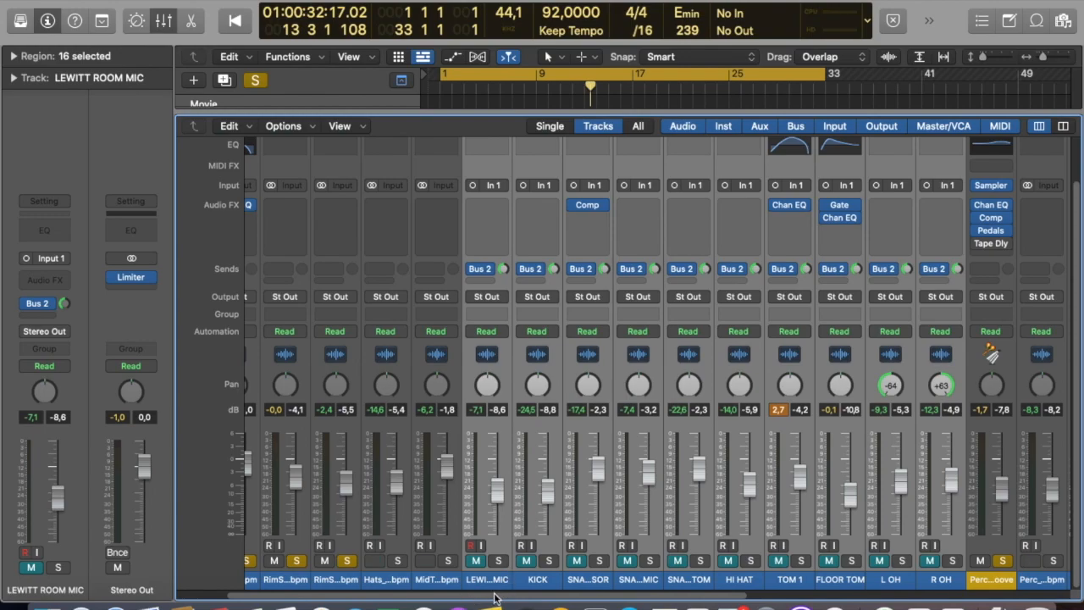
key(Return)
key(space)
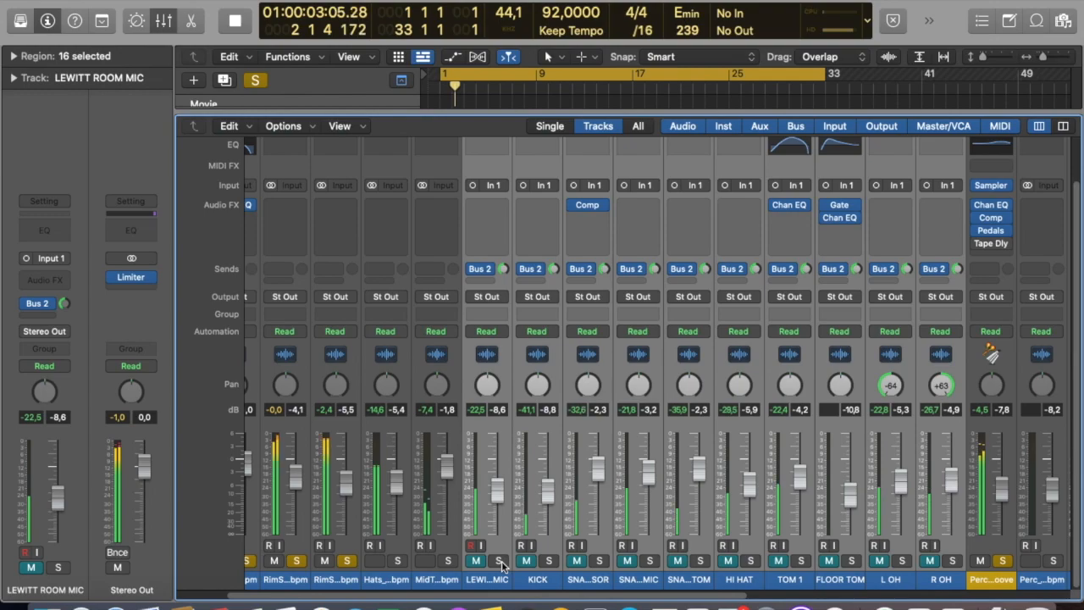
click(502, 562)
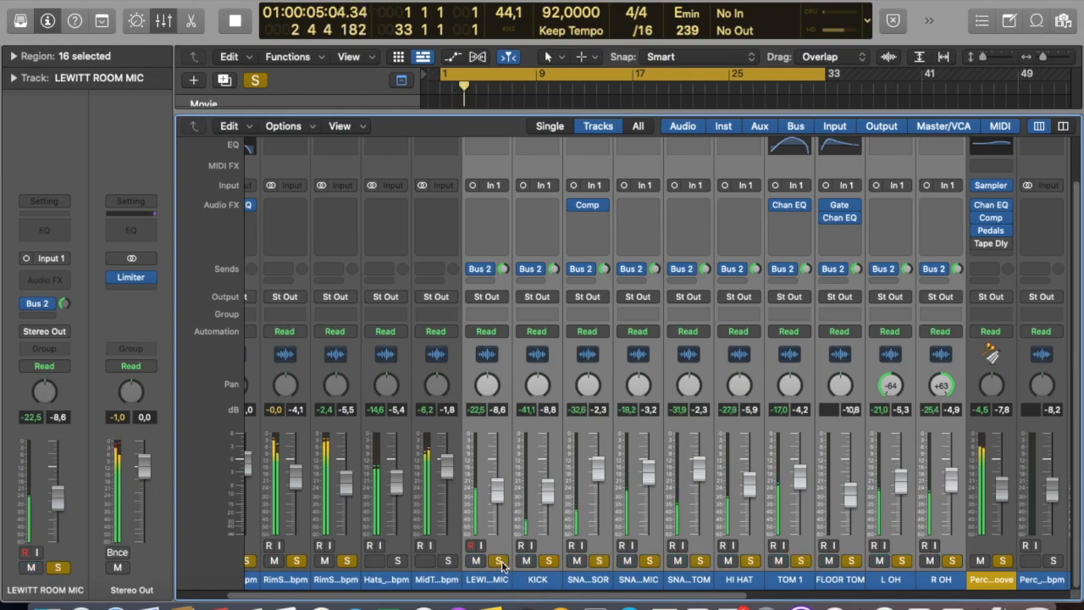
Set the drum comp channel's level to -3.1 dB during playback, and stop playback.
drag(560, 598, 843, 591)
drag(851, 499, 858, 472)
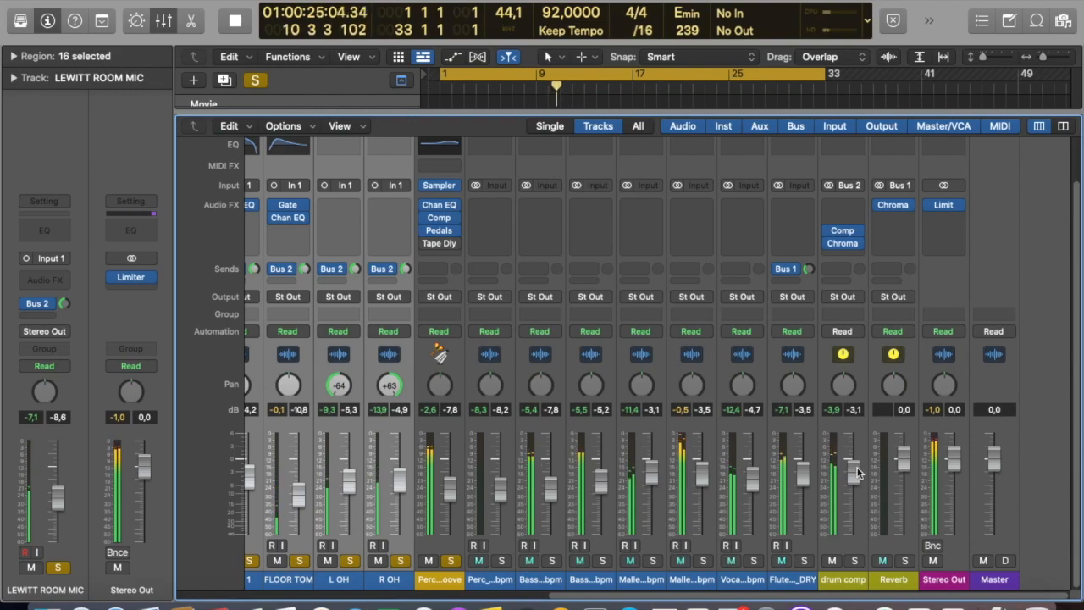
key(space)
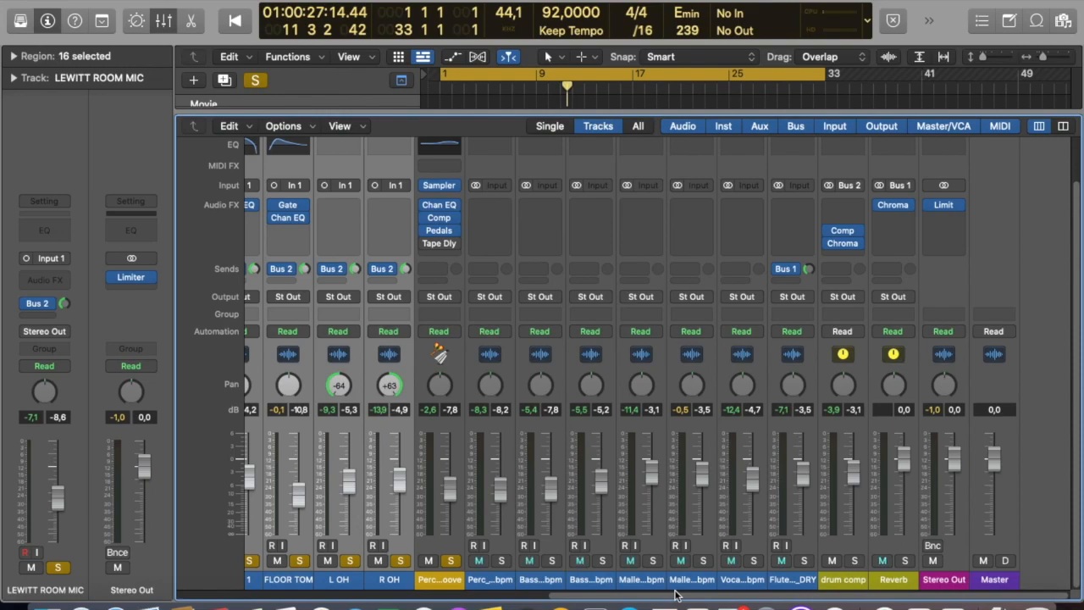
Clear all solos and play the full mix from the project start.
key(space)
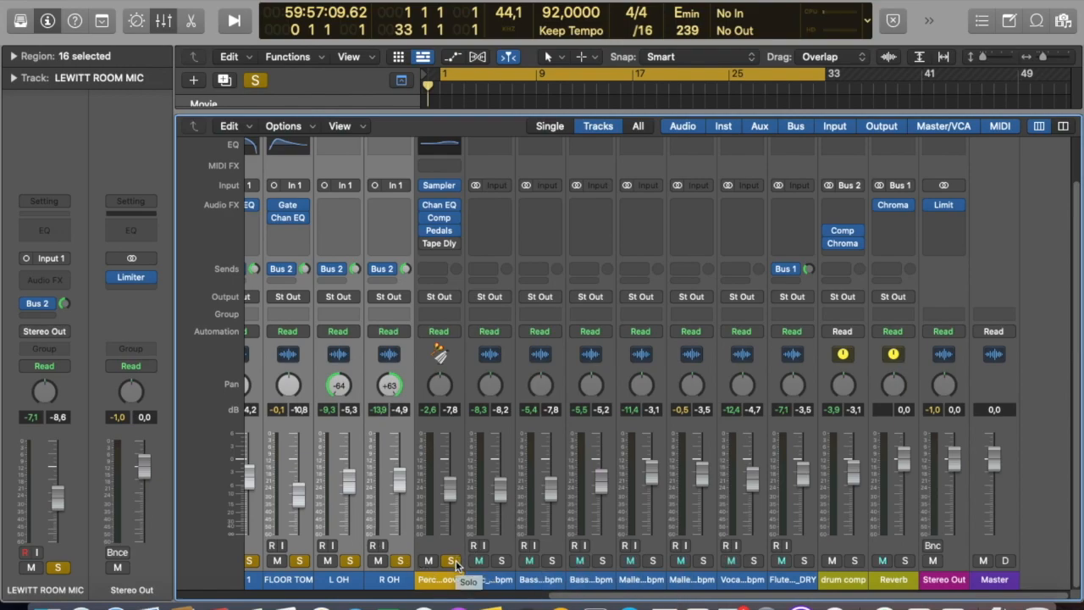
key(space)
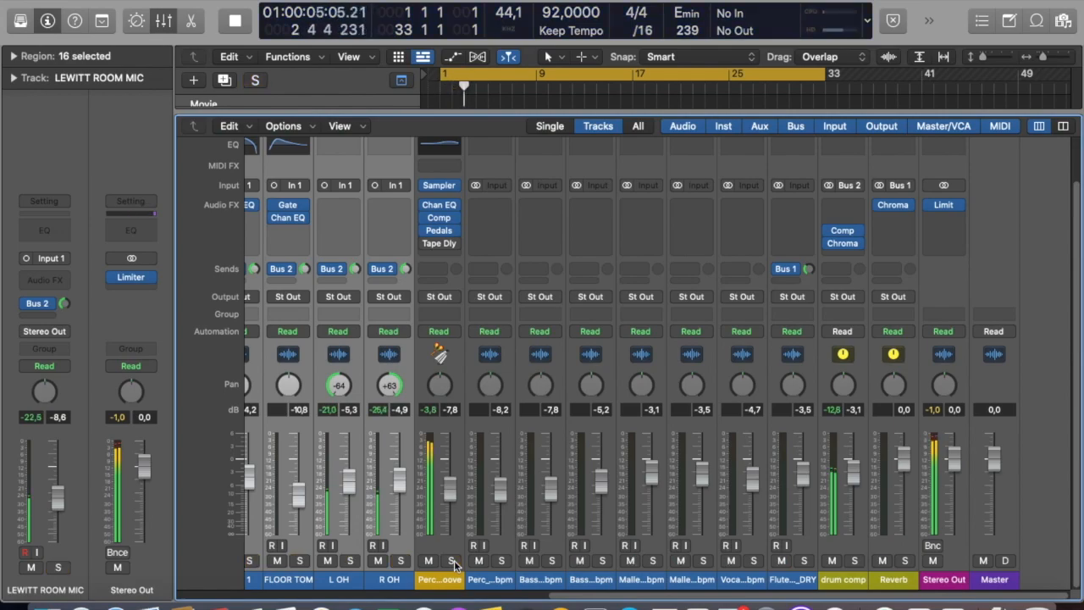
Examine the ChromaVerb and Compressor settings on the drum comp channel while the full mix plays.
drag(572, 599, 546, 597)
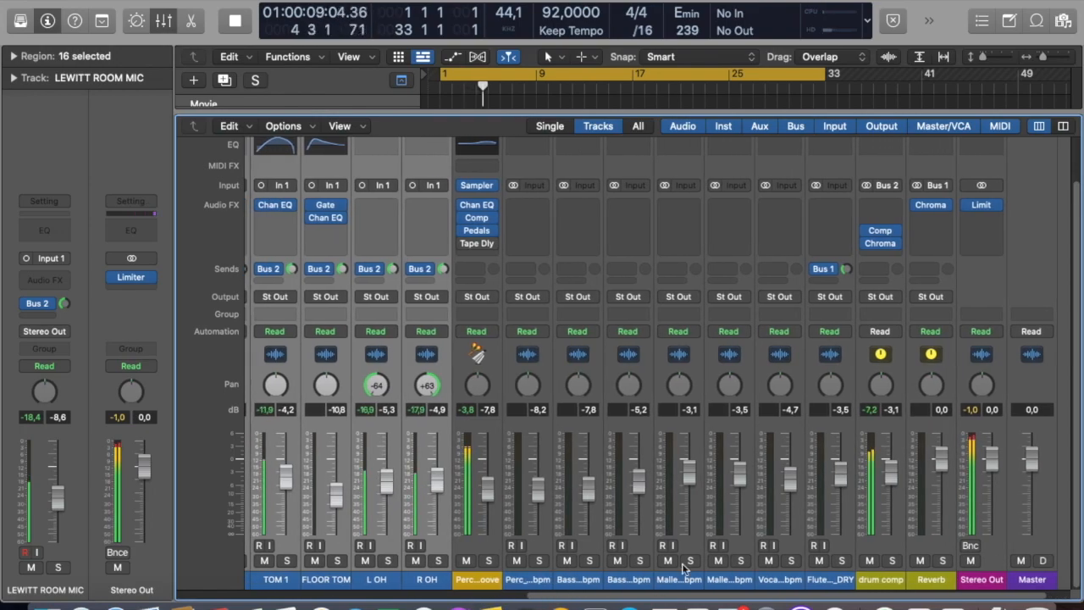
mouse_move(882, 246)
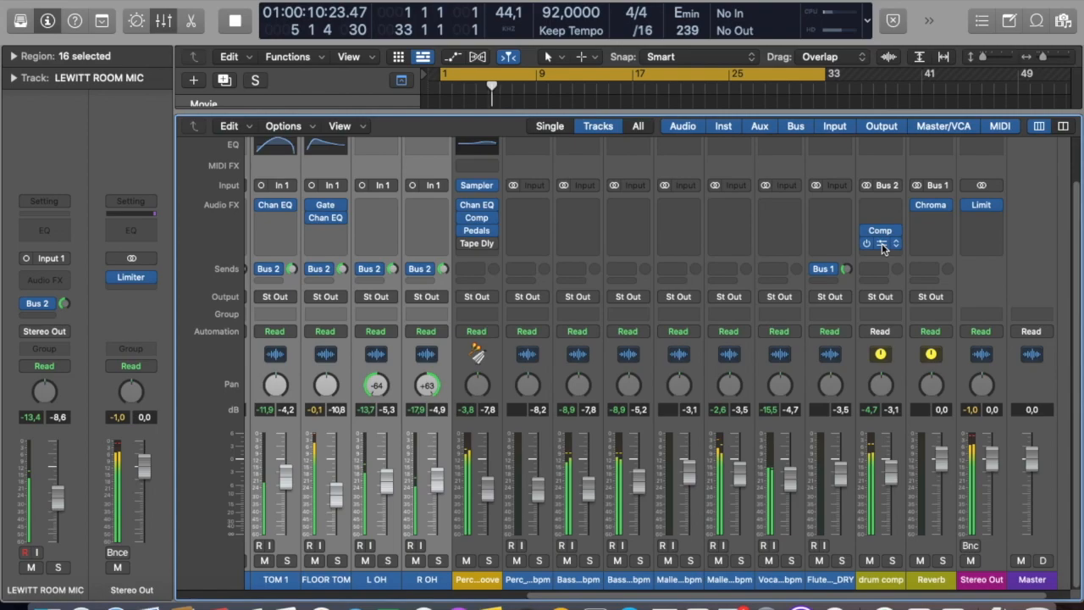
click(881, 245)
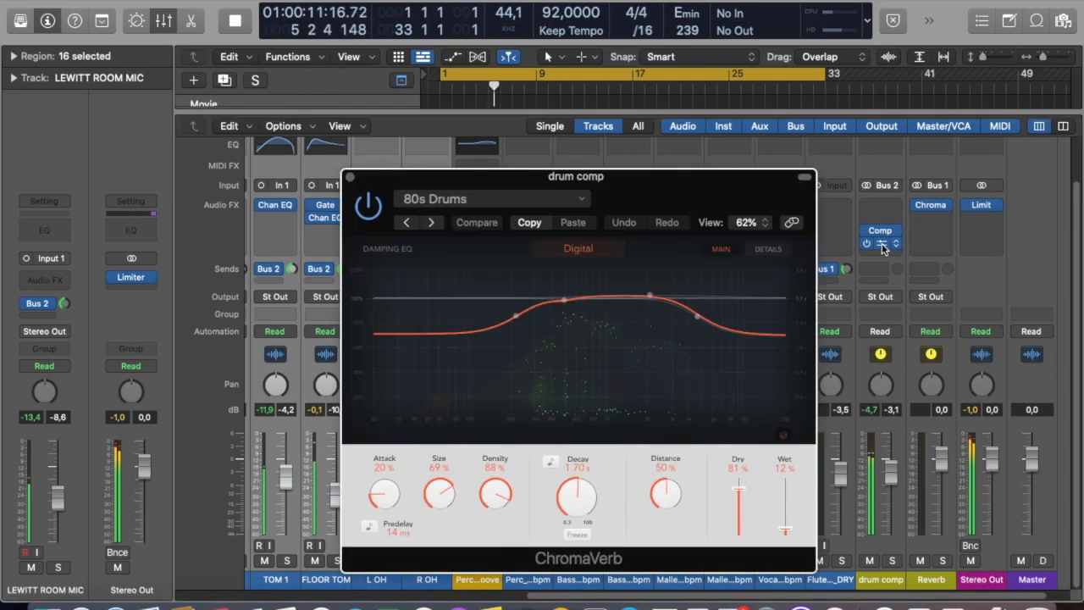
click(350, 179)
click(887, 236)
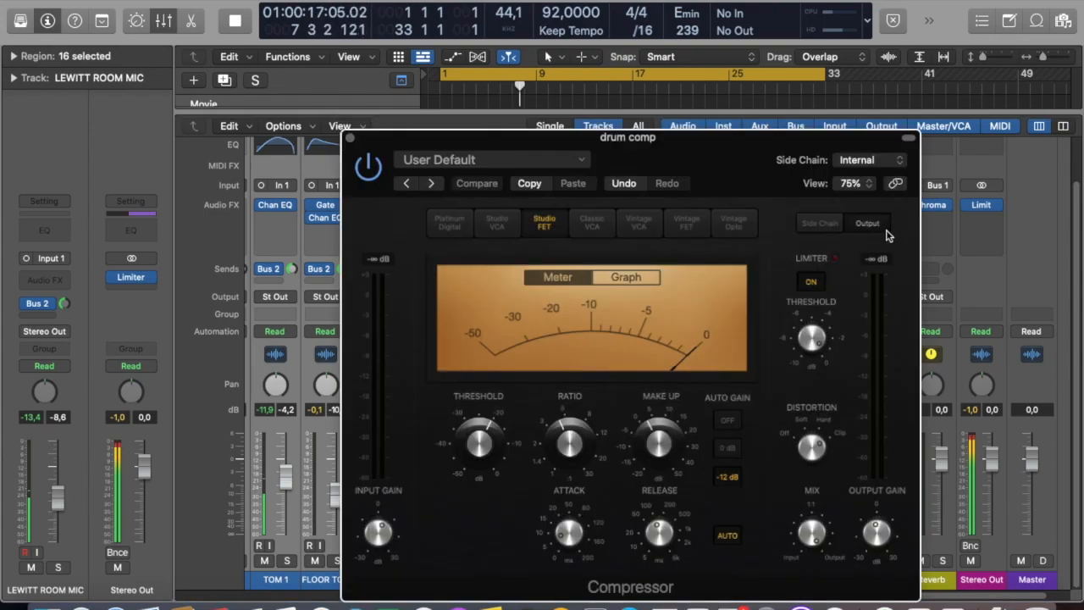
click(350, 138)
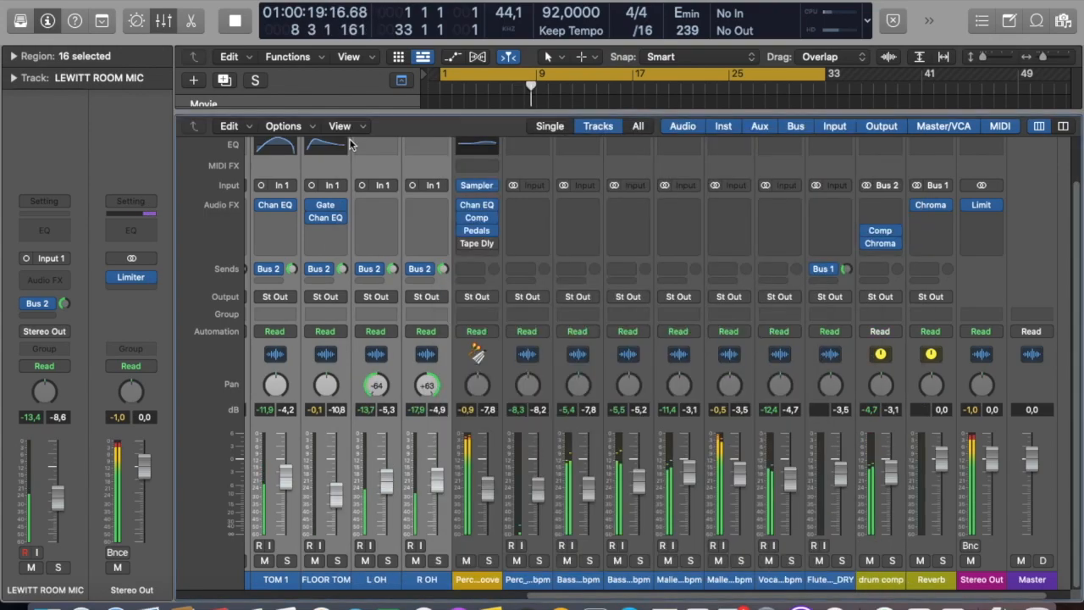
Select the Flute_100bpm_DRY channel in the mixer.
click(738, 590)
click(829, 584)
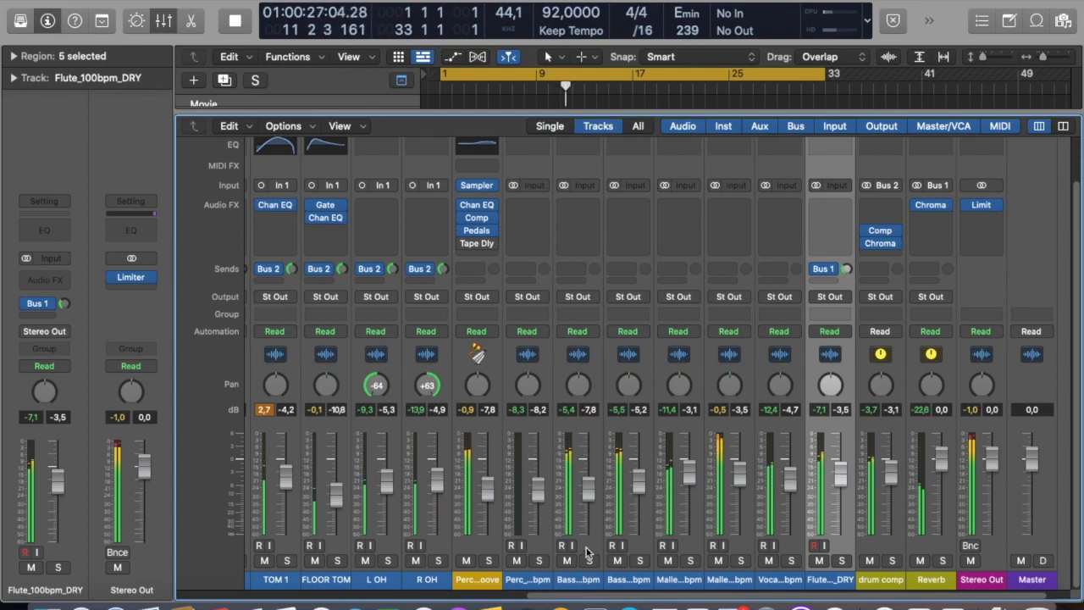
Compare the full mix with the Kick_100bpm channel's Channel EQ bypassed and enabled, and close the EQ.
drag(539, 599, 252, 597)
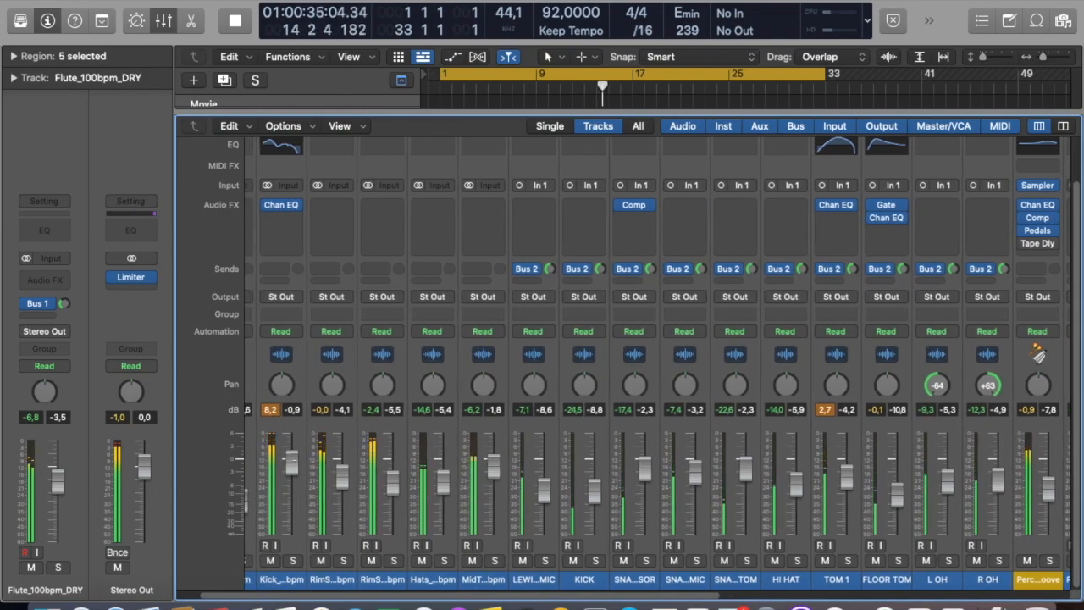
click(284, 212)
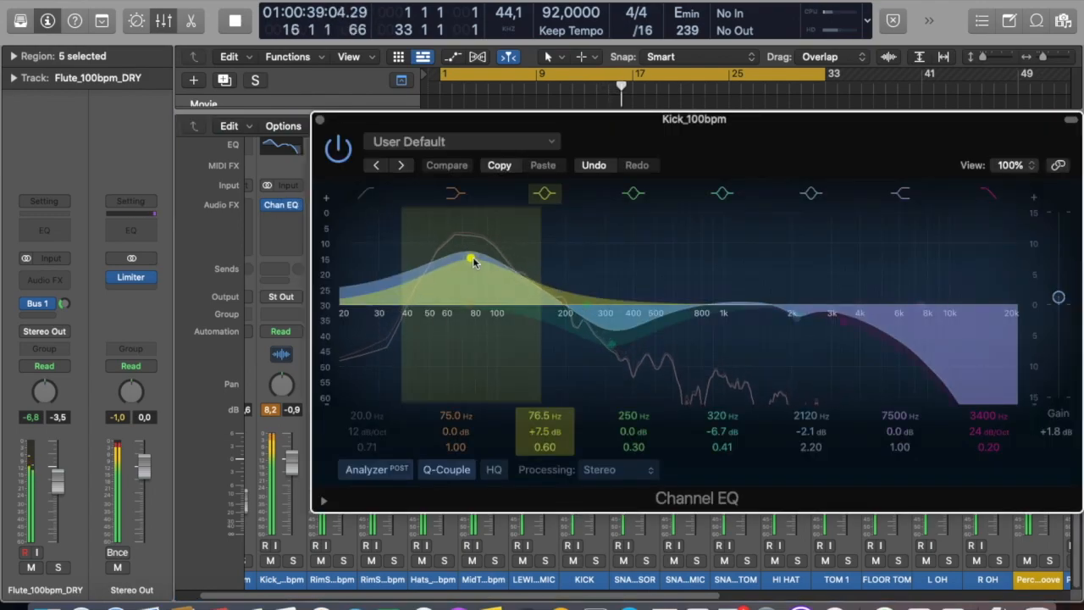
click(338, 148)
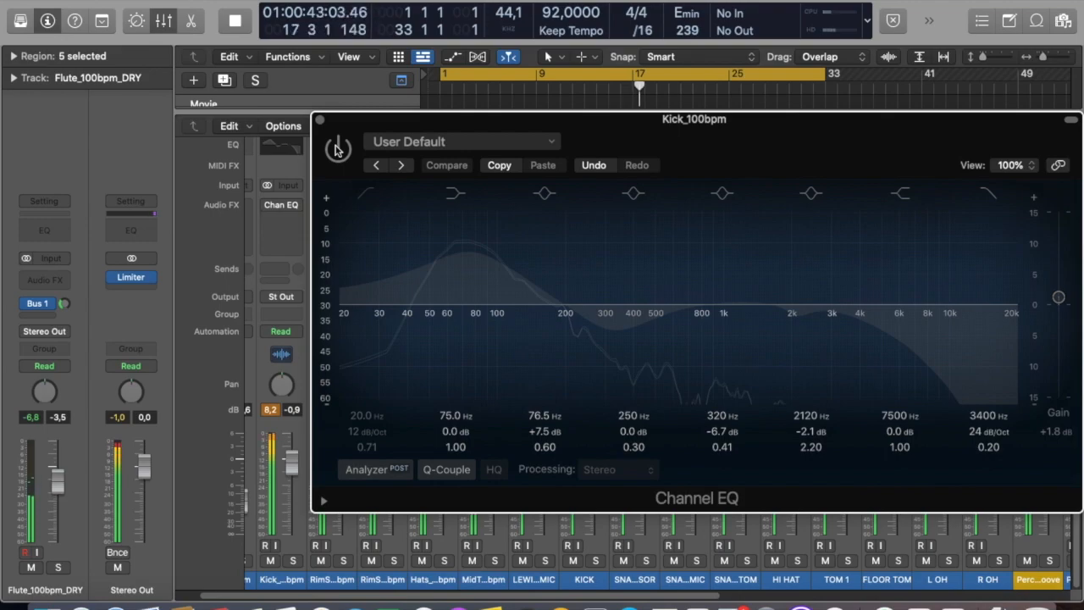
click(337, 149)
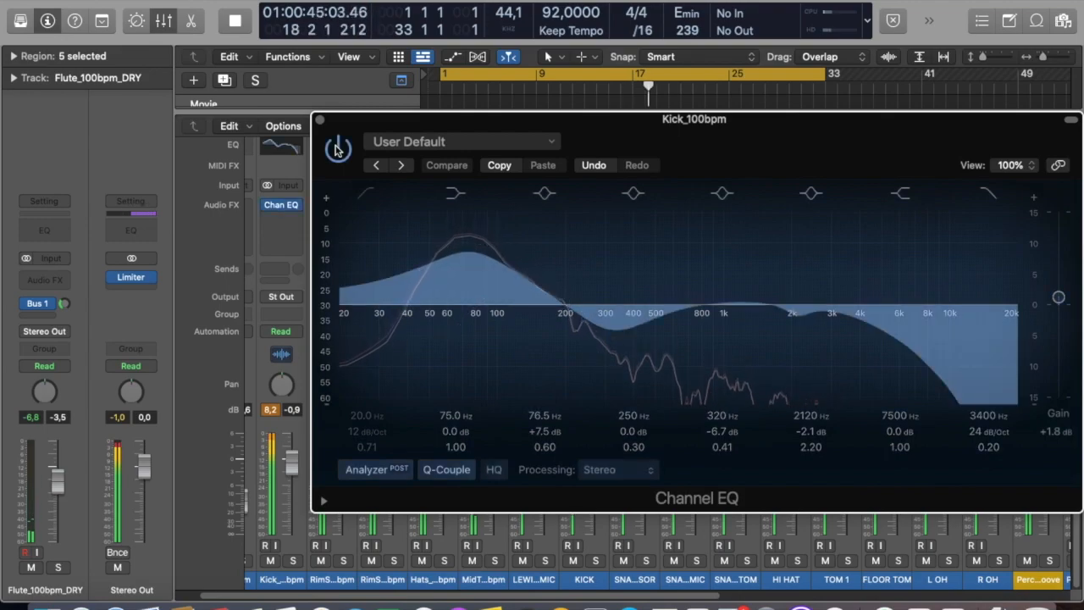
click(320, 120)
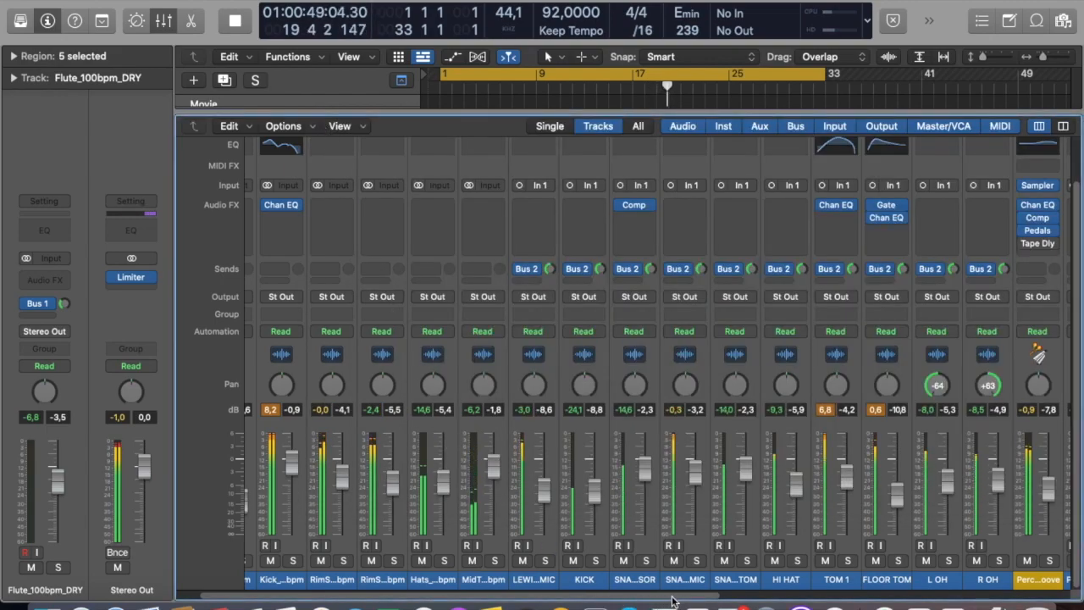
drag(676, 596, 782, 598)
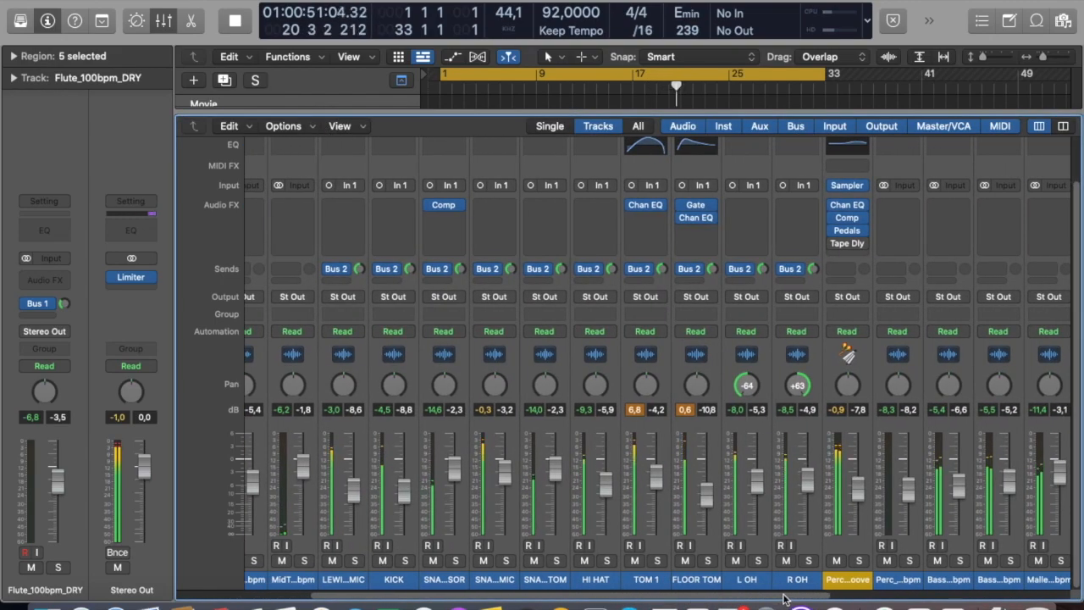